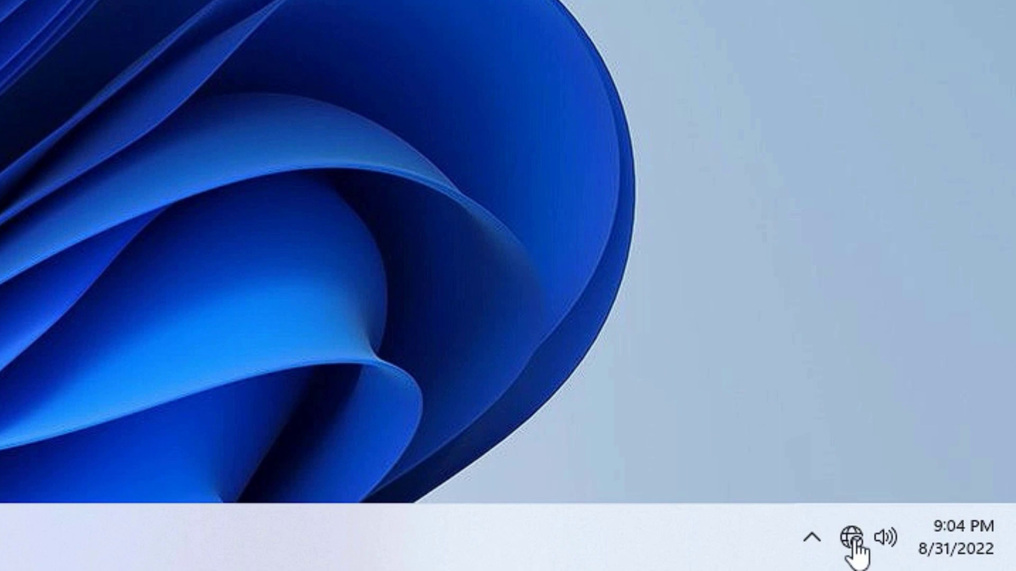
- Try running msconfig.msc from the Run dialog, then dismiss the cannot-find error and close Run
mouse_move(854, 541)
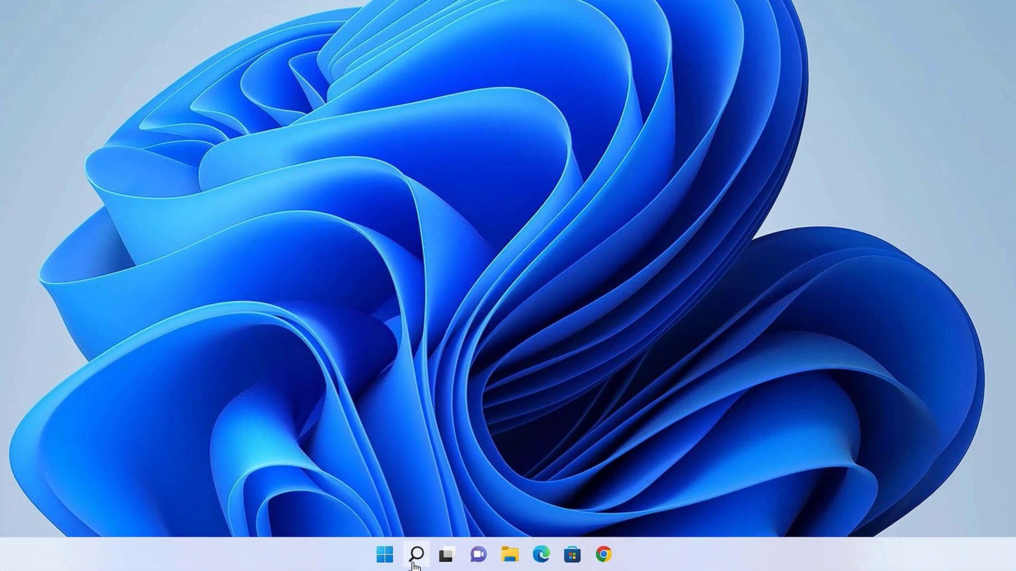
mouse_move(449, 562)
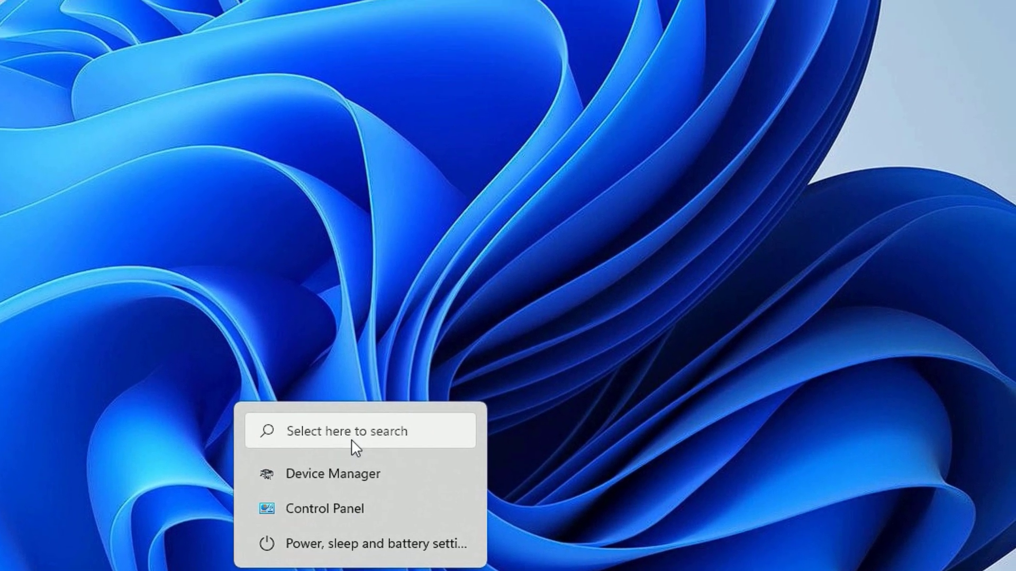
left_click(352, 439)
type("run")
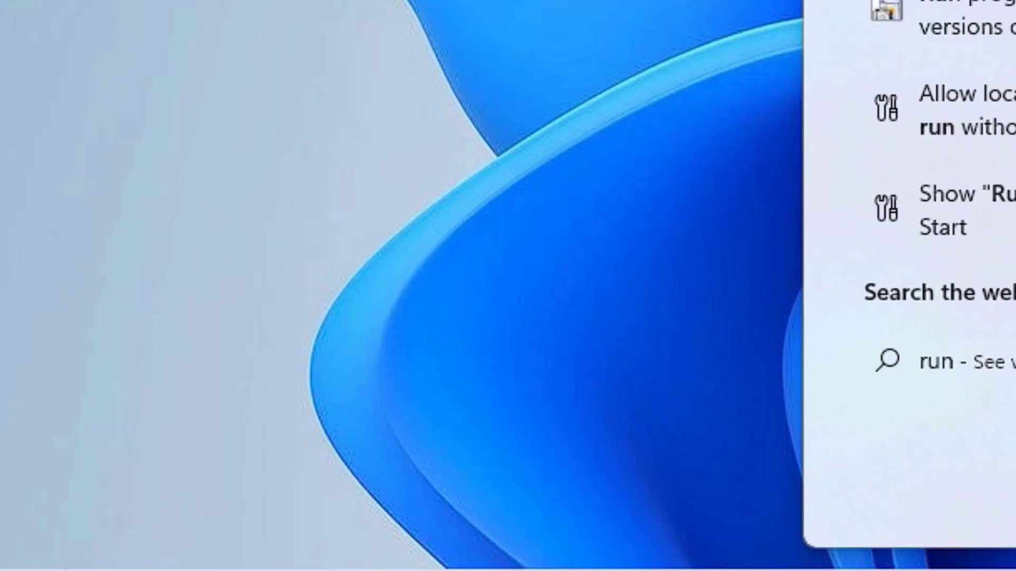
left_click(158, 265)
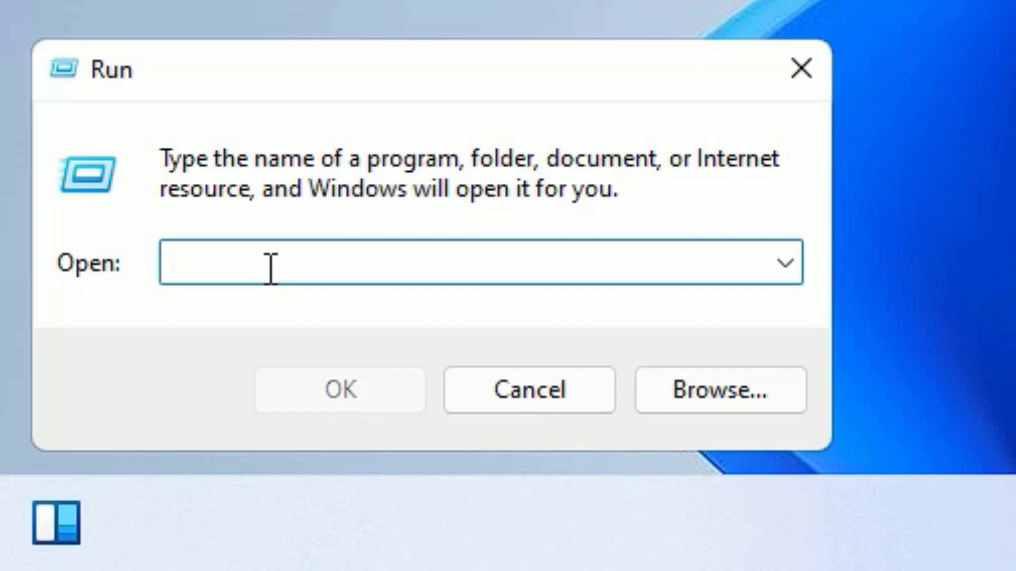
type("mscon")
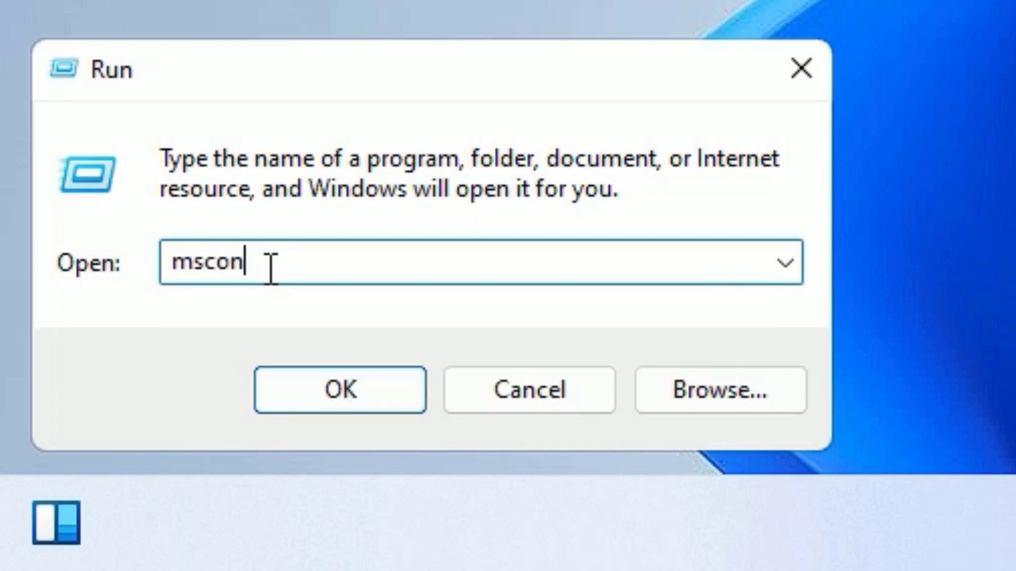
type("fig.ms")
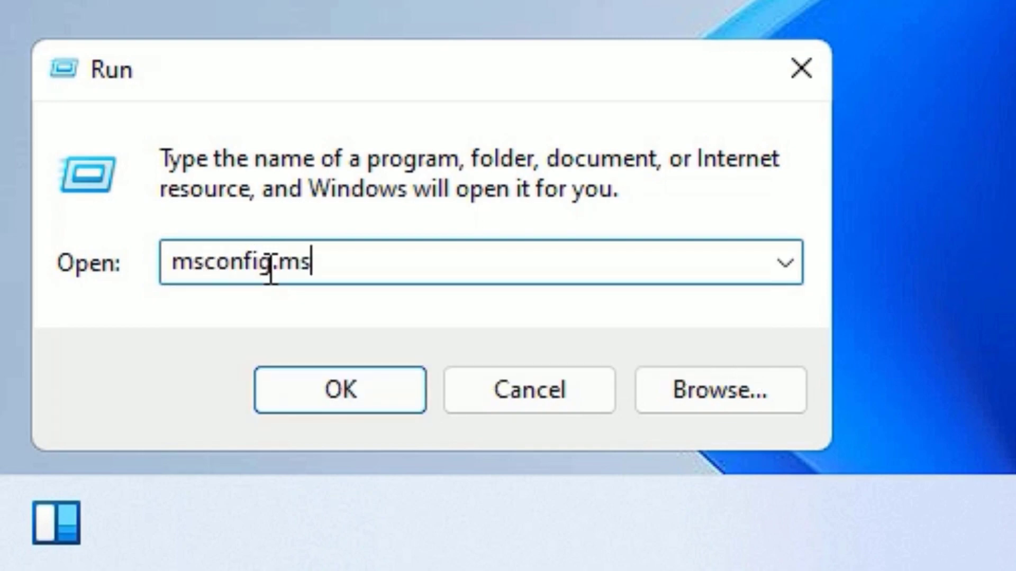
type("c")
key("Return")
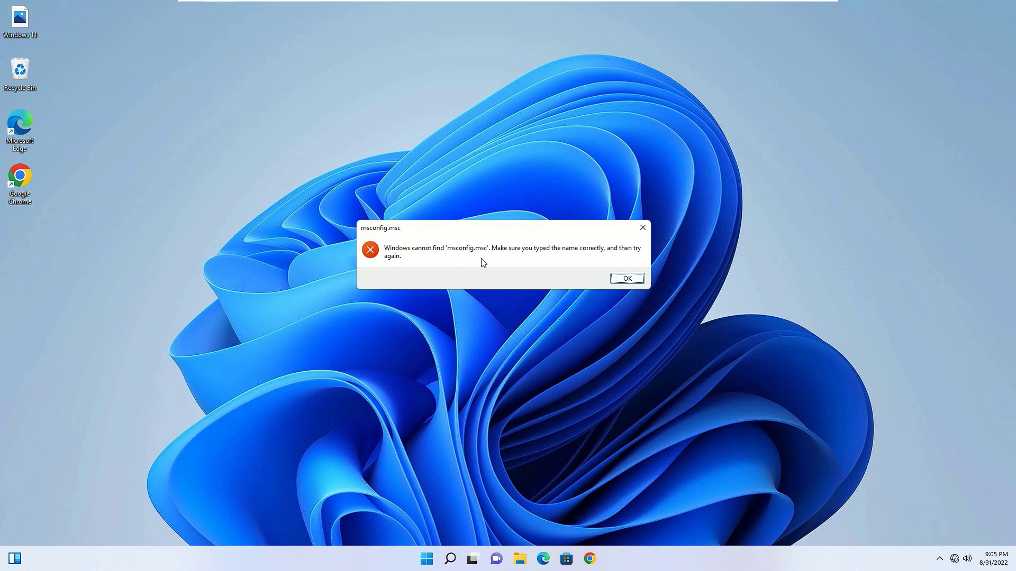
left_click(622, 279)
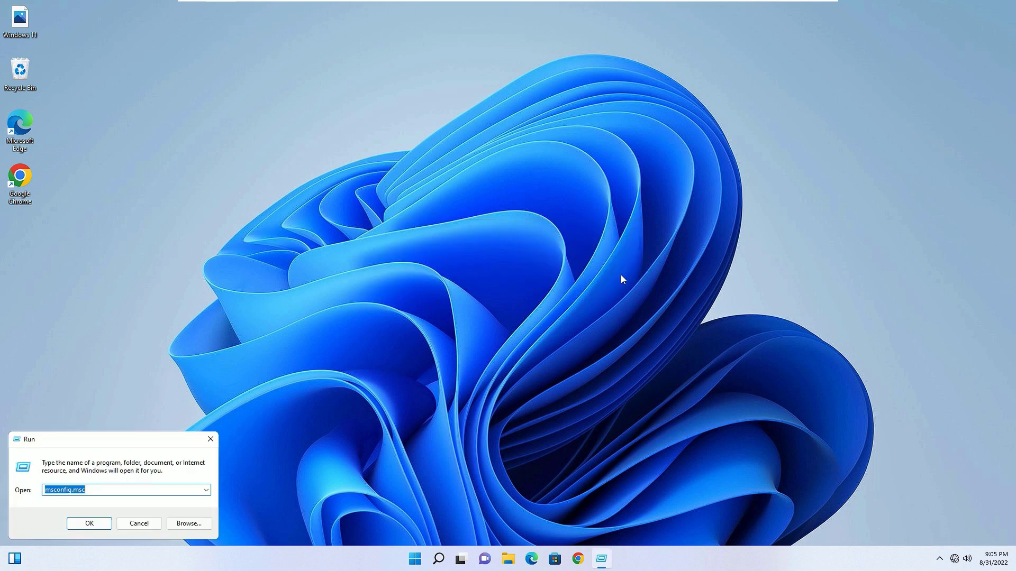
left_click(211, 440)
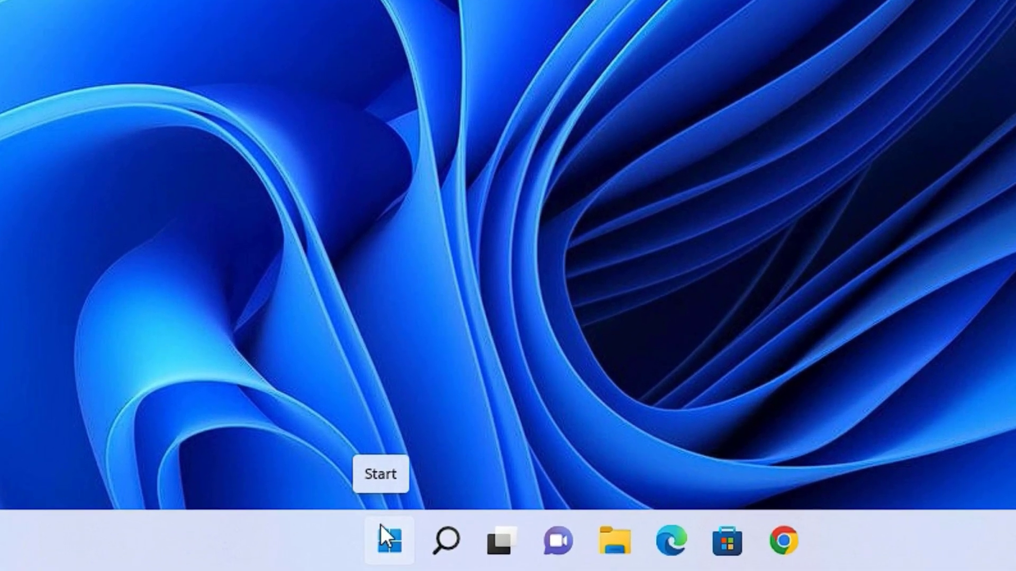
- Open Device Manager, expand Network adapters and select the TP-Link Wireless MU-MIMO USB Adapter
right_click(424, 555)
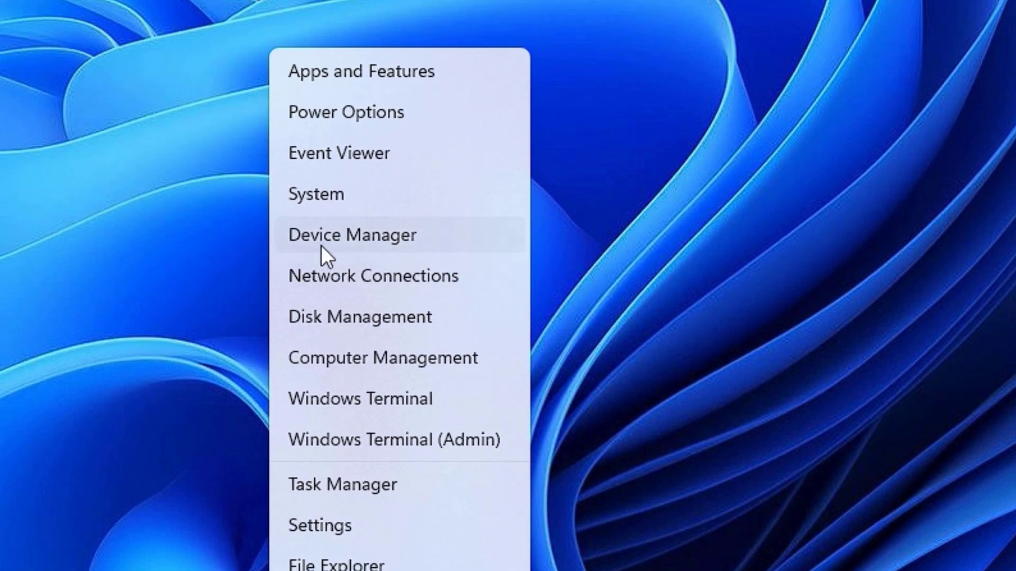
left_click(321, 245)
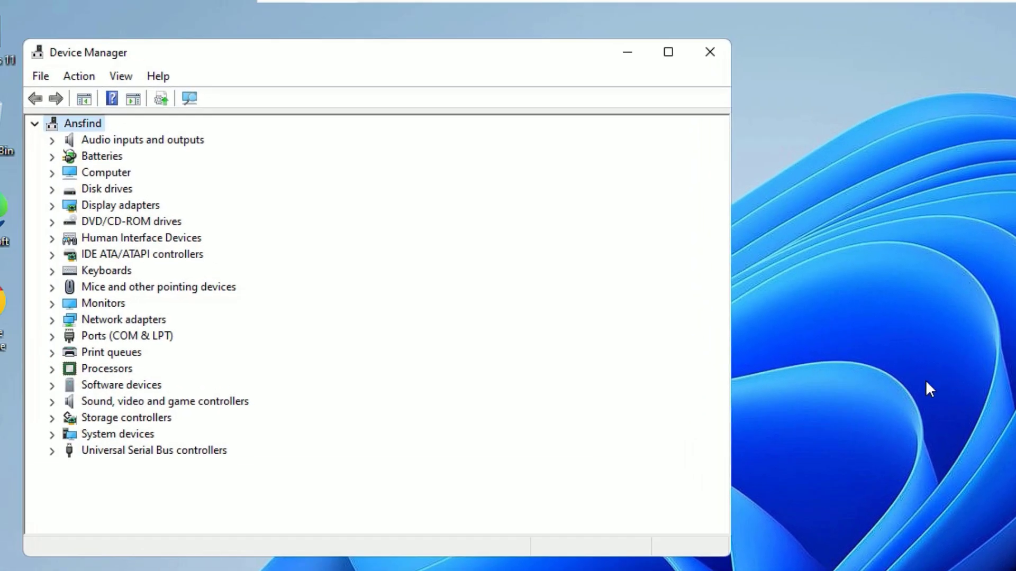
left_click(53, 319)
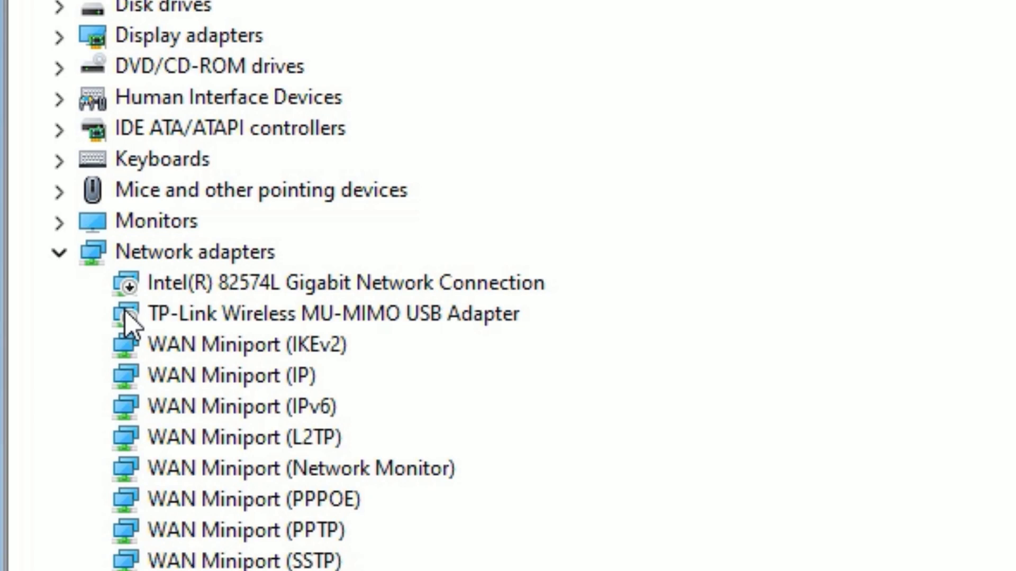
left_click(186, 319)
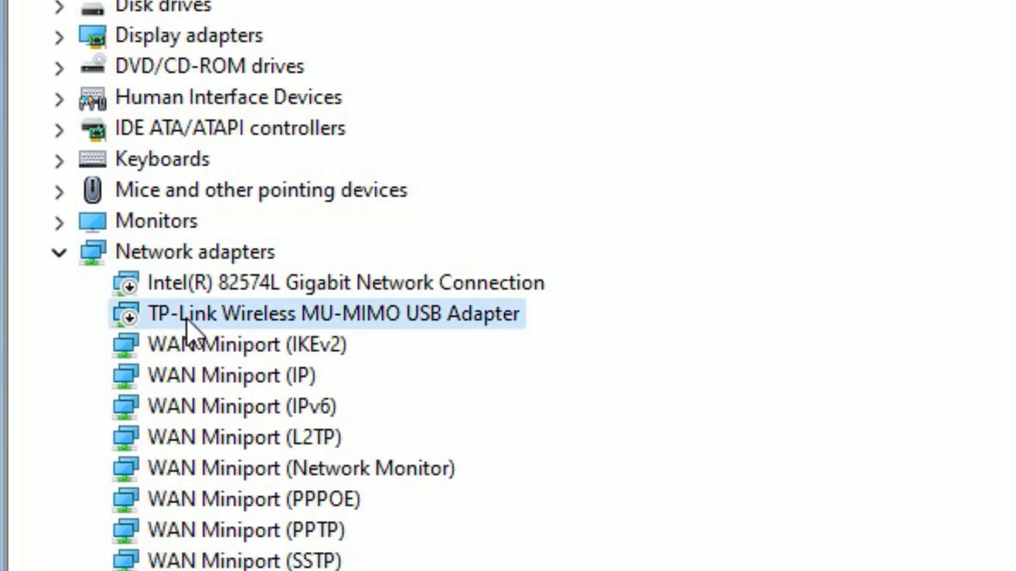
- Install the TP-Link Wireless MU-MIMO USB Adapter driver picked from the drivers already on the computer
right_click(187, 319)
left_click(285, 345)
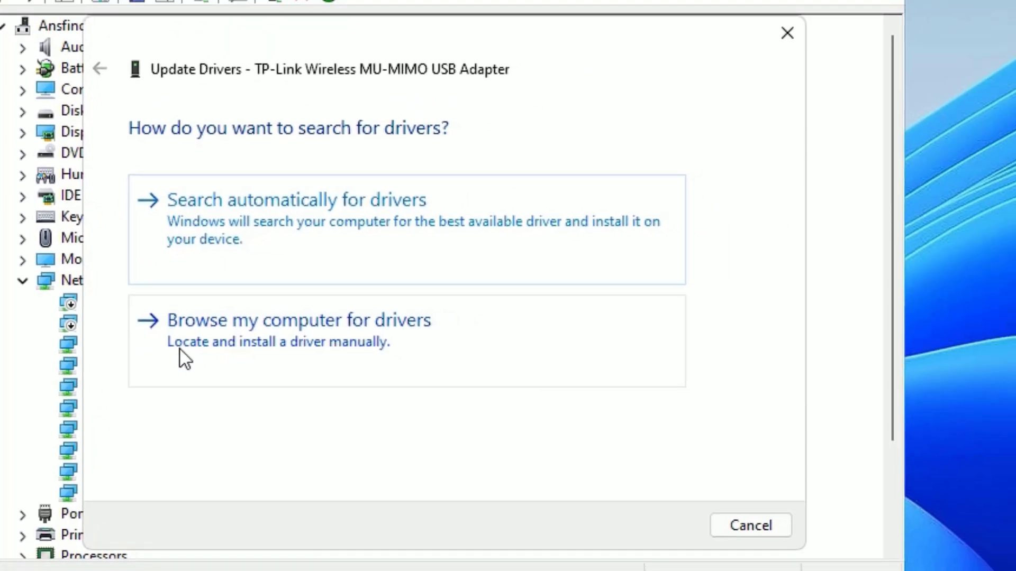
left_click(179, 349)
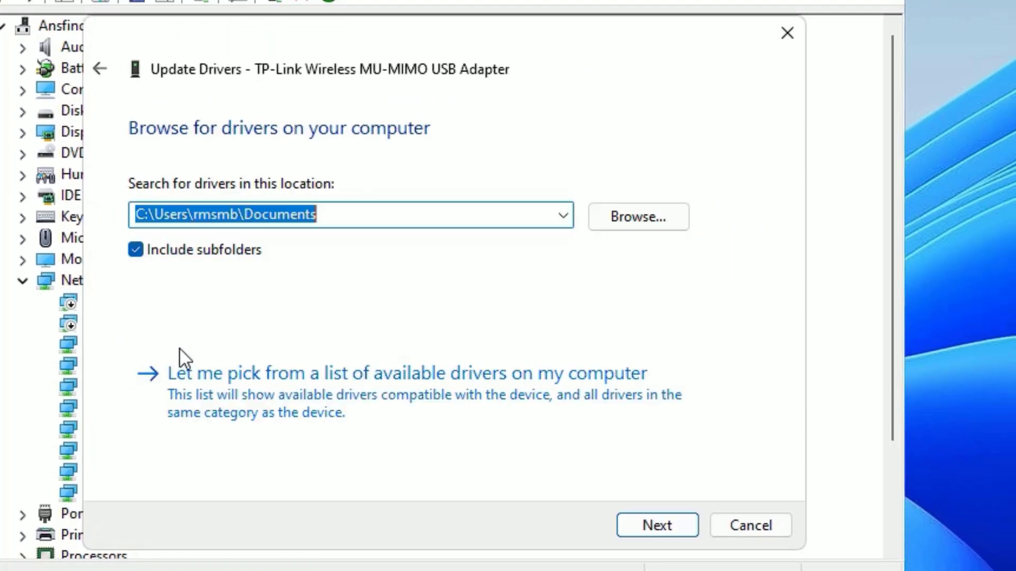
left_click(178, 415)
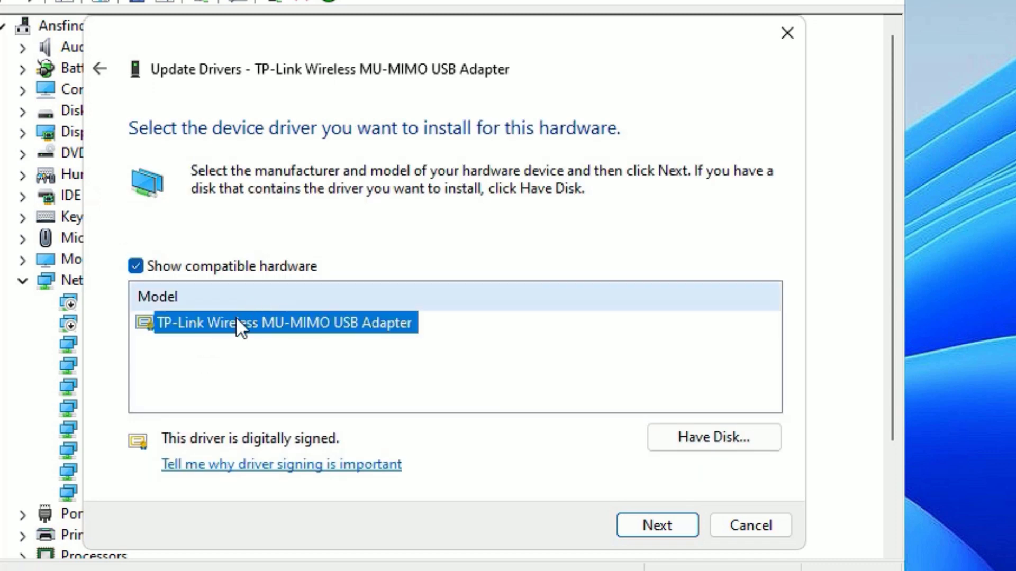
left_click(227, 370)
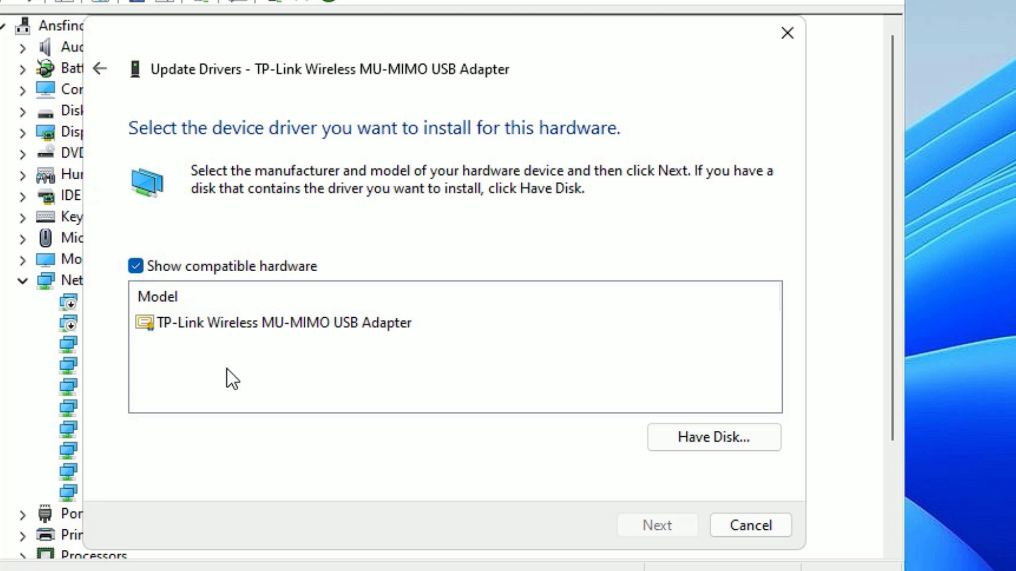
left_click(256, 324)
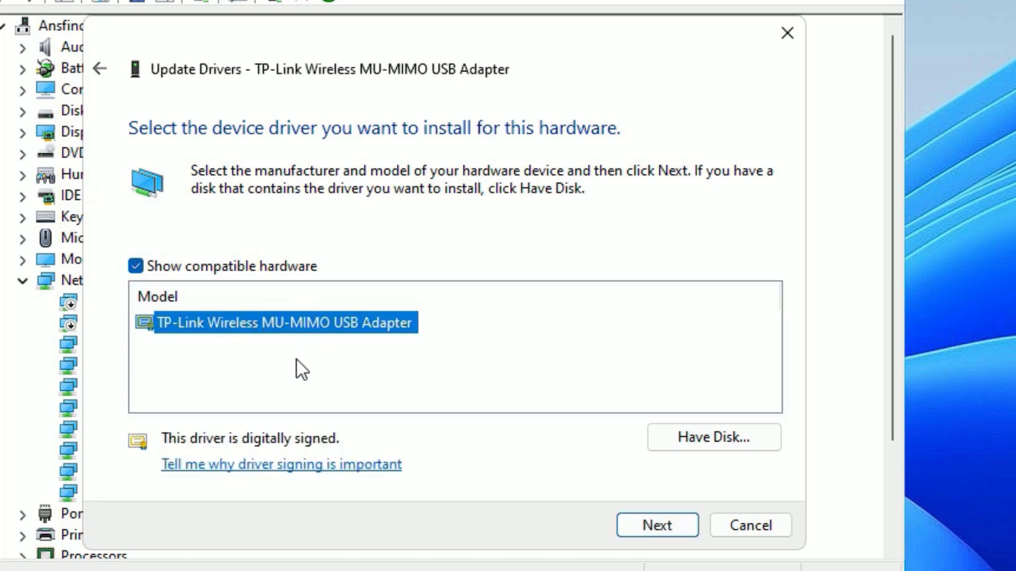
left_click(641, 534)
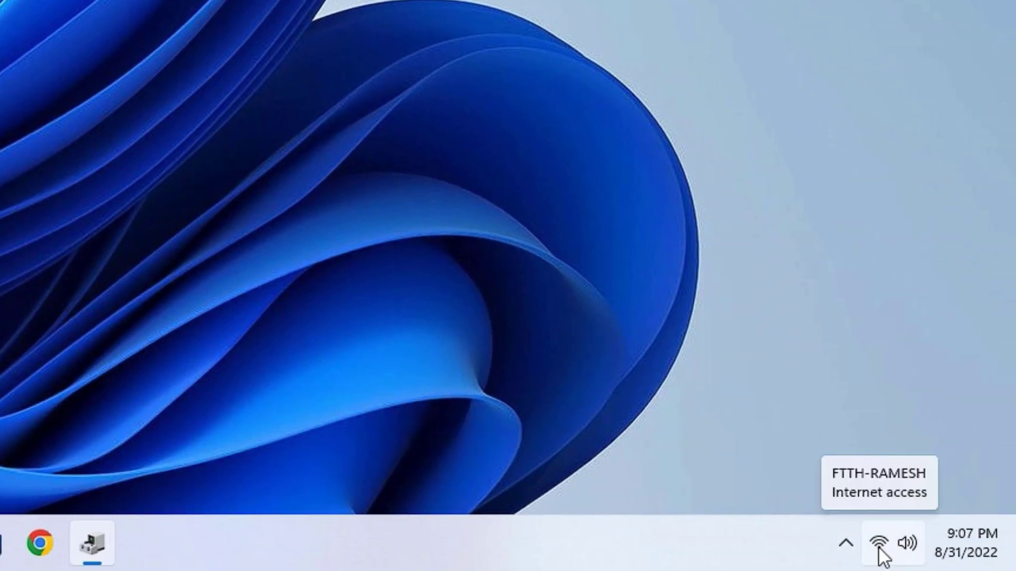
- Check the Wi-Fi network list in quick settings shows a secured connection, then close it
left_click(880, 546)
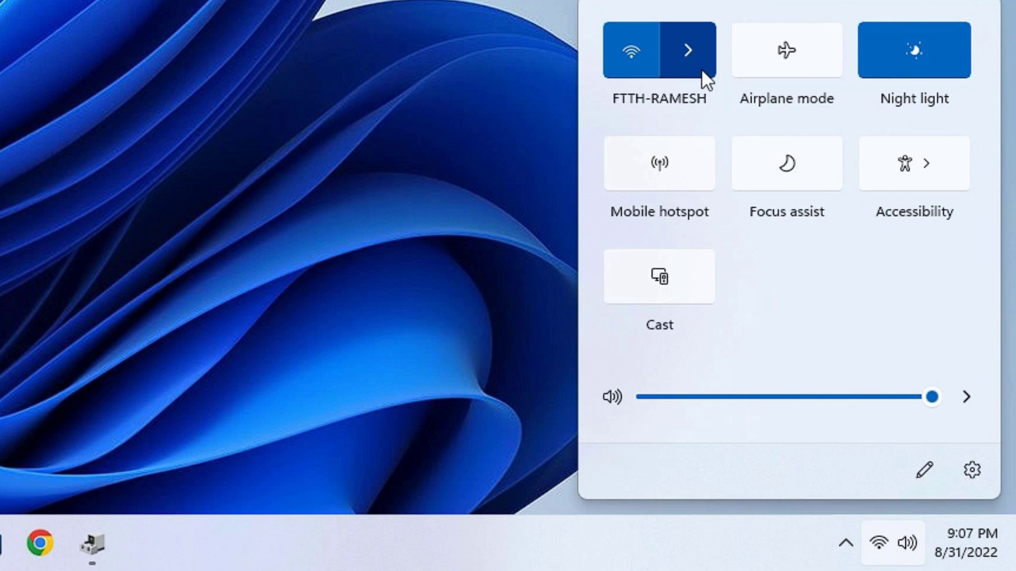
left_click(700, 66)
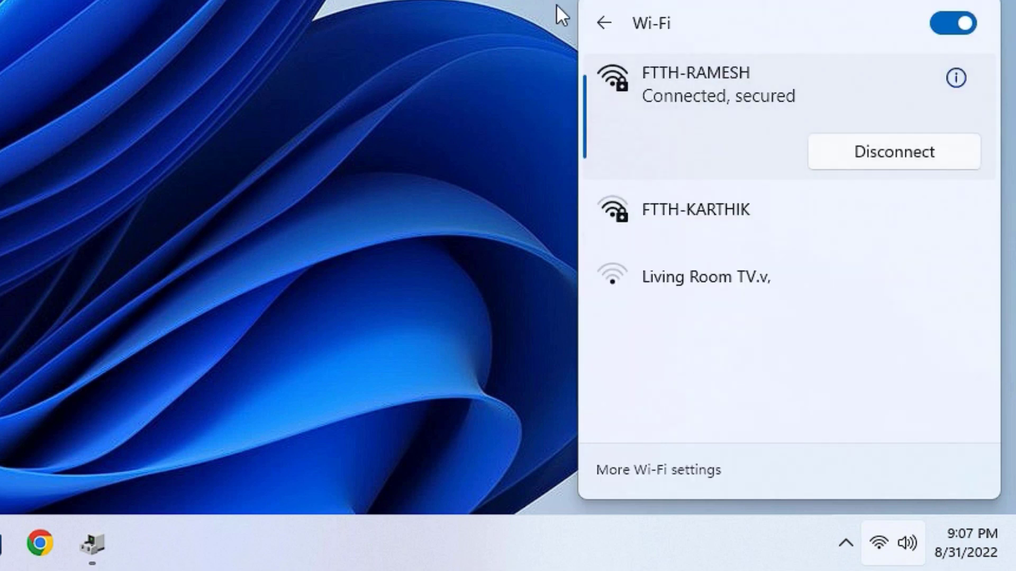
key("Escape")
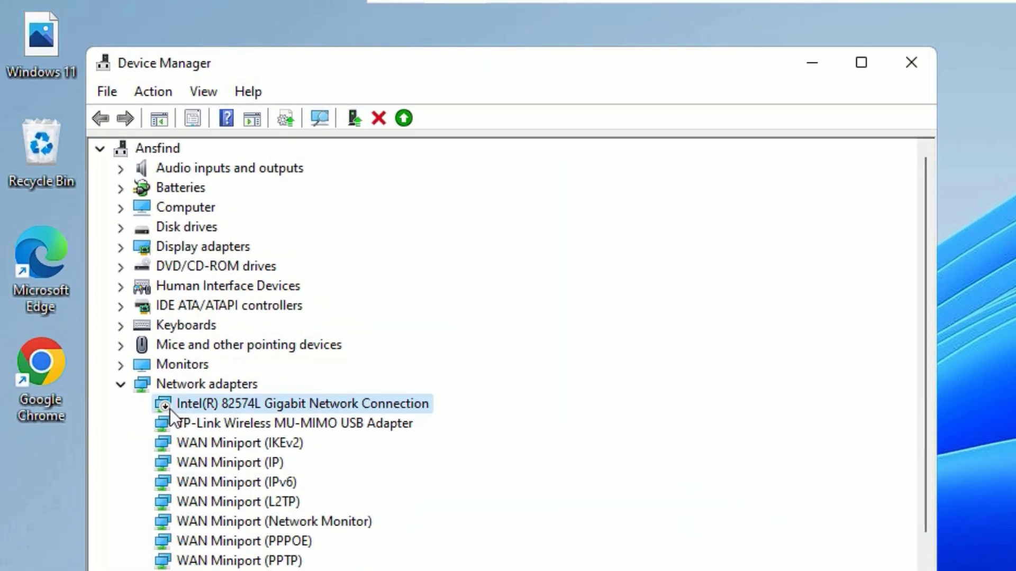
- Install the Intel(R) 82574L Gigabit Network Connection driver picked from the drivers already on the computer
right_click(170, 408)
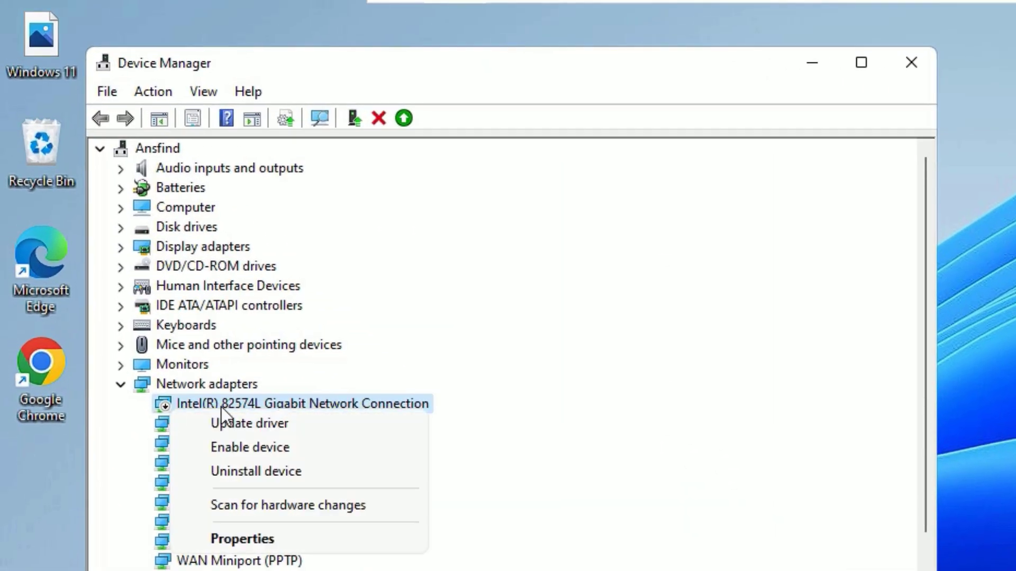
left_click(237, 422)
left_click(374, 465)
left_click(357, 511)
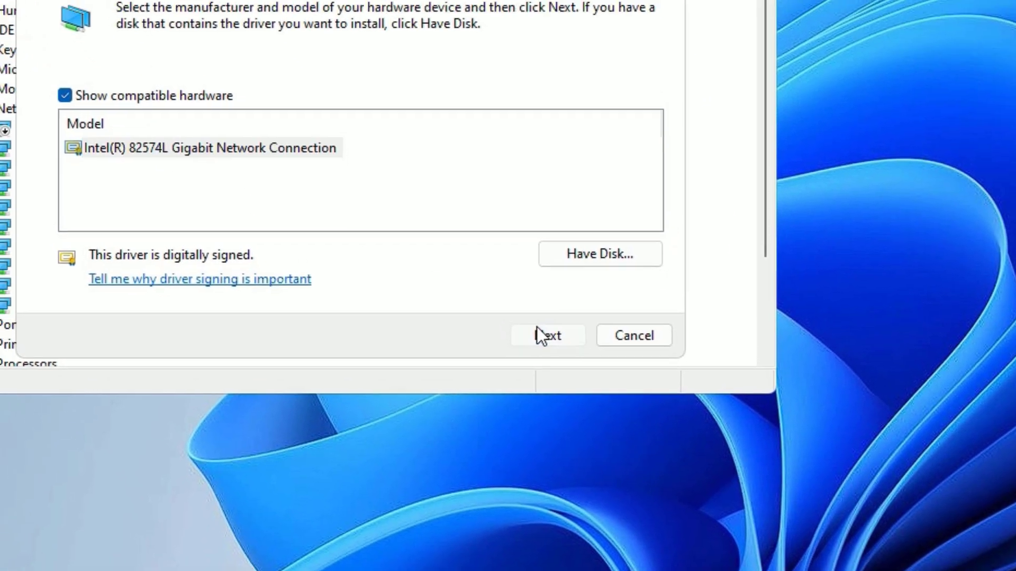
left_click(533, 311)
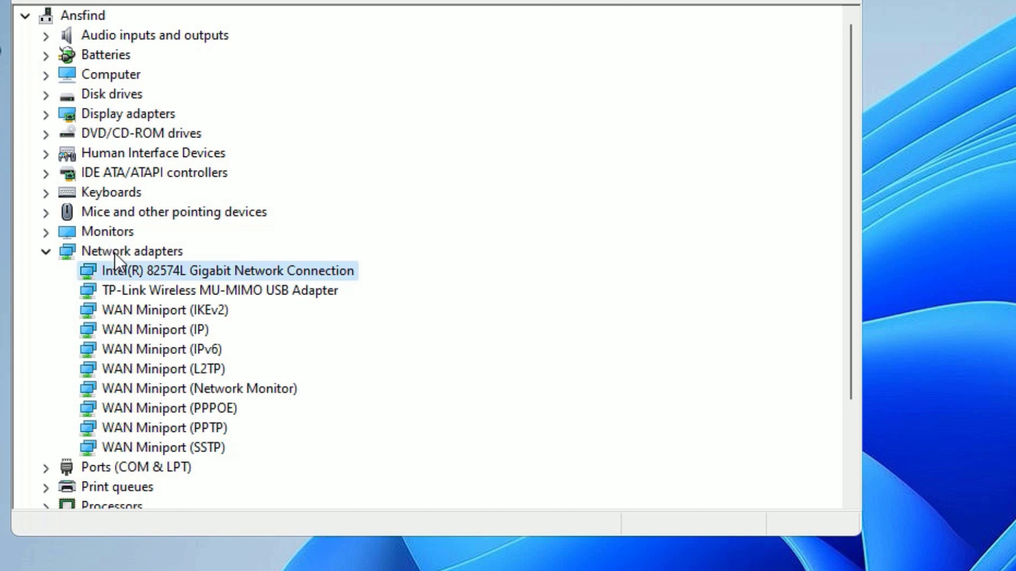
left_click(120, 295)
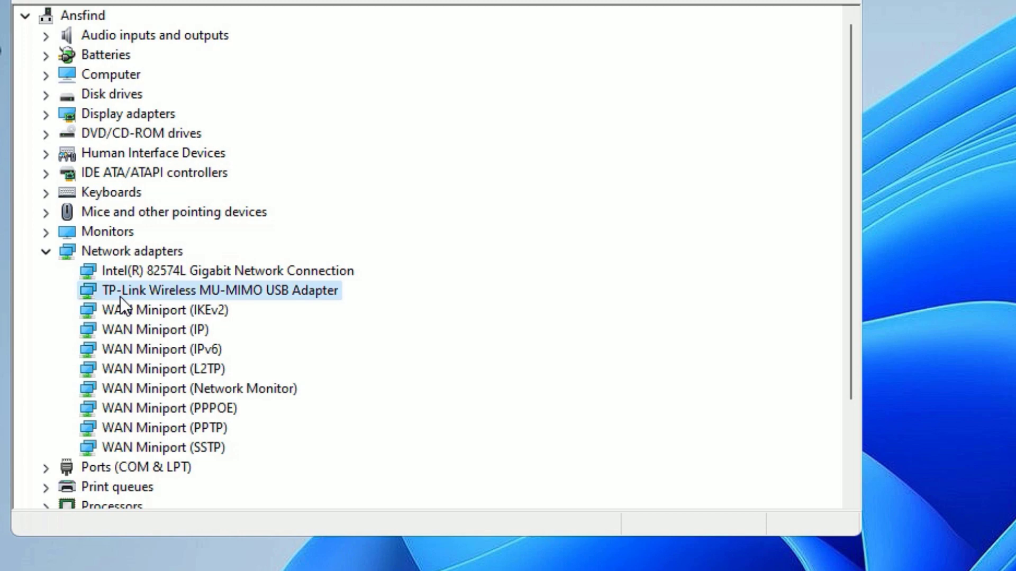
right_click(119, 294)
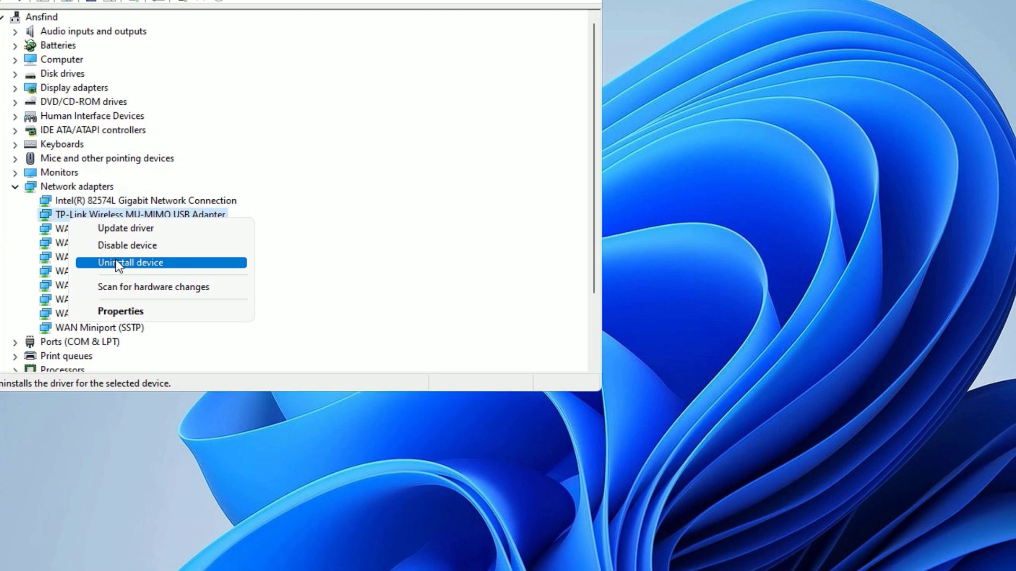
left_click(117, 263)
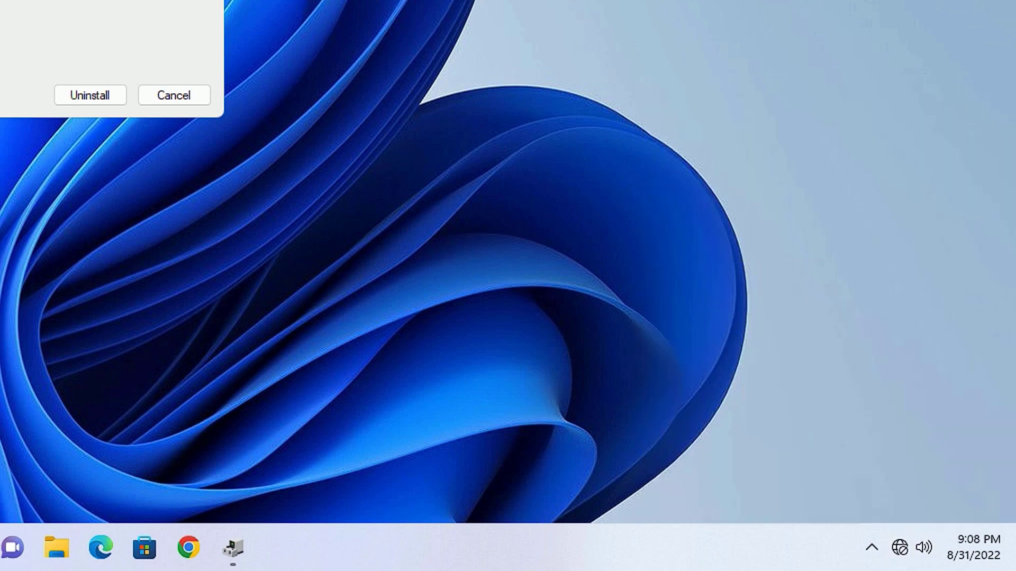
left_click(192, 96)
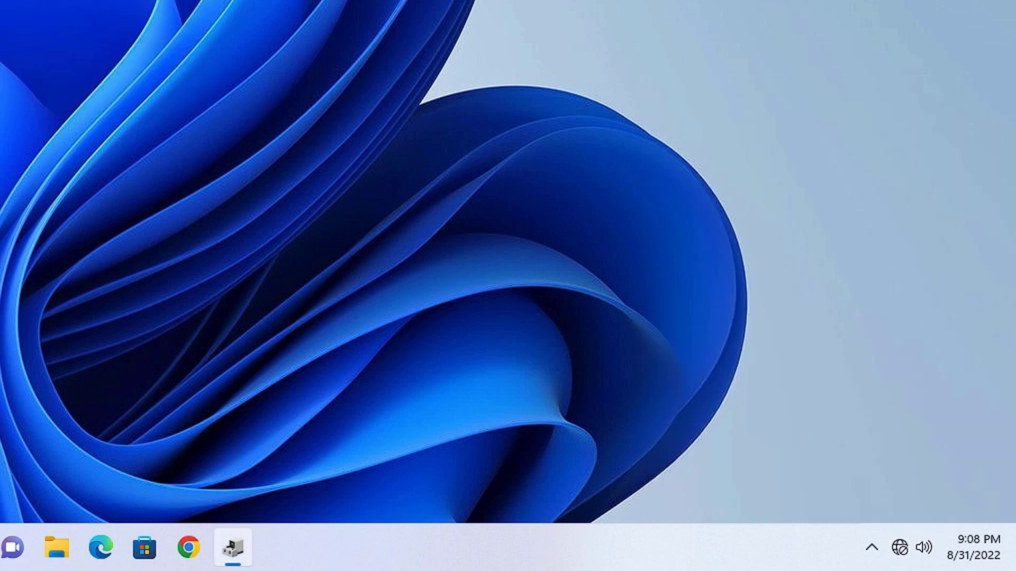